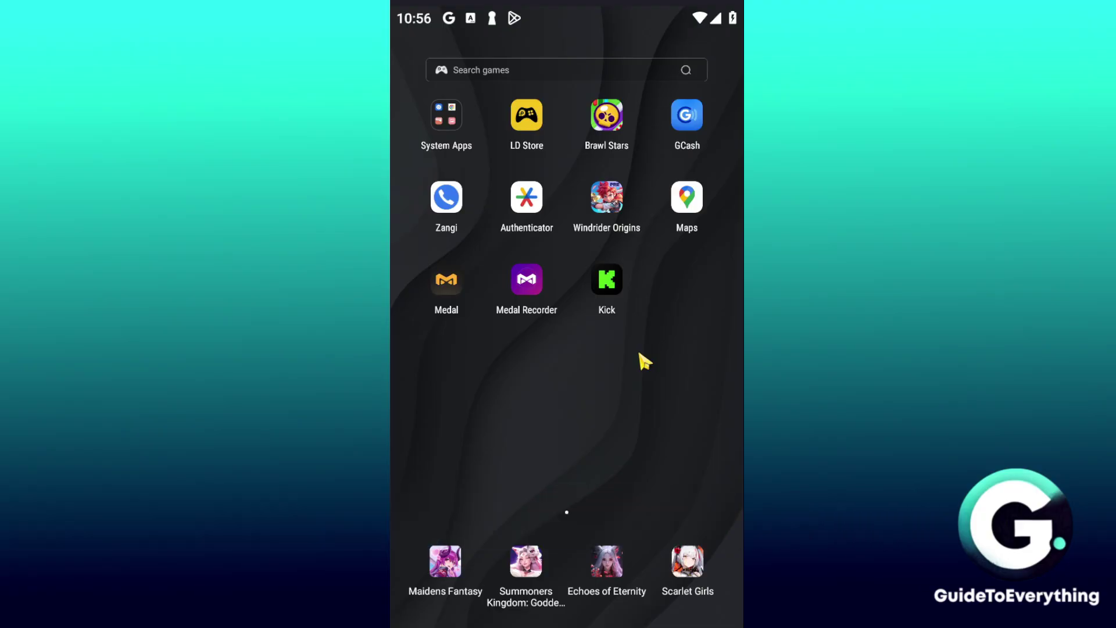
Step: Launch Kick and view your own channel page from the account menu
{"action": "left_click", "coordinate": [613, 292]}
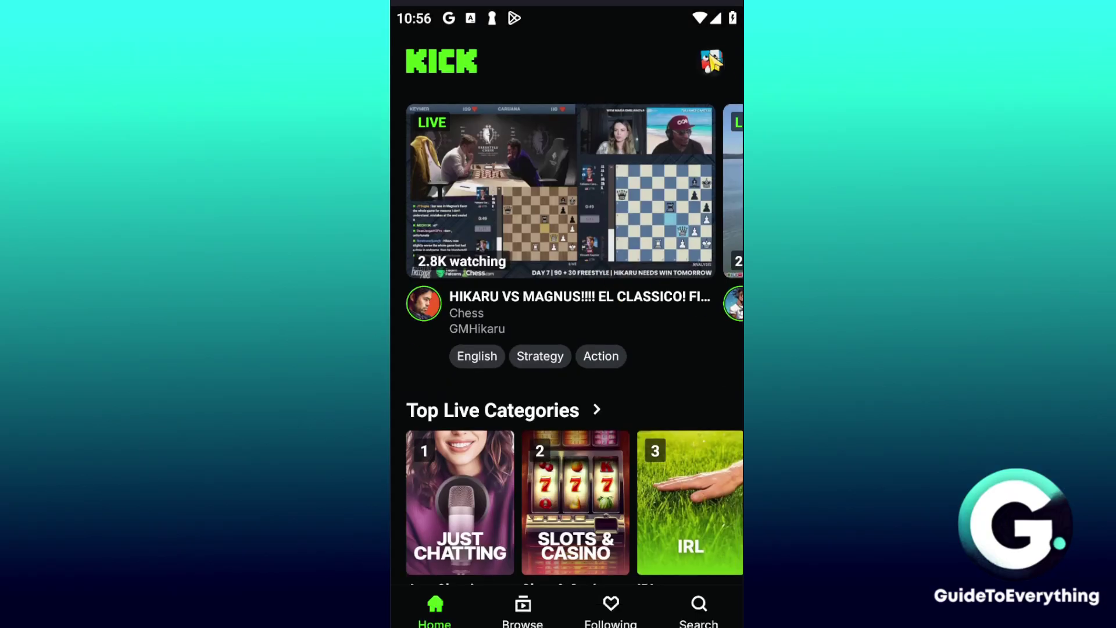
{"action": "left_click", "coordinate": [712, 61]}
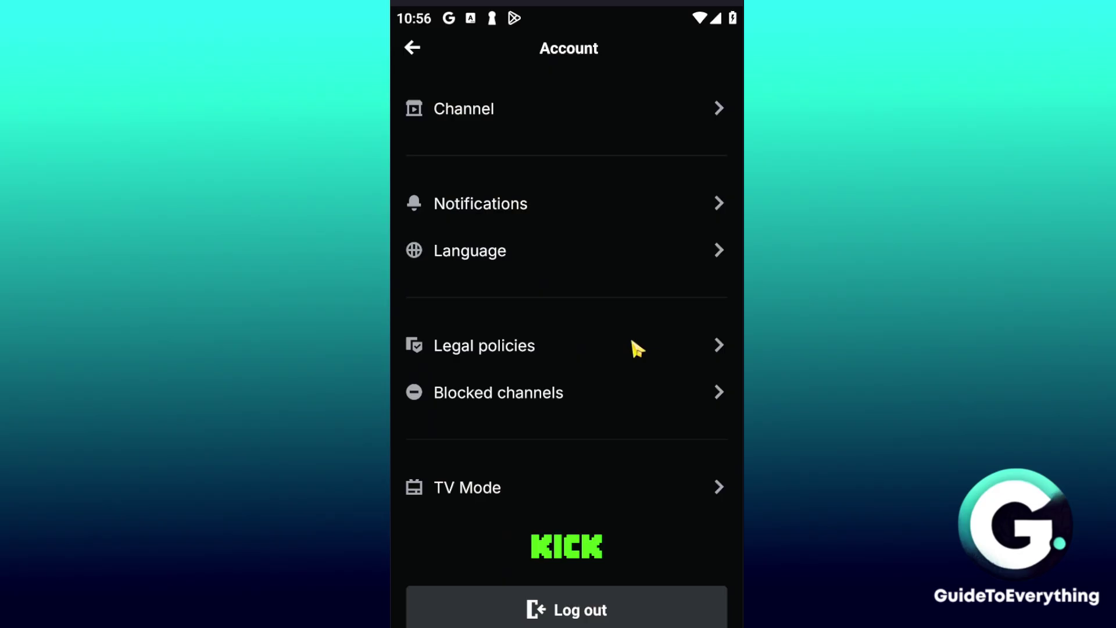
{"action": "left_click", "coordinate": [556, 110]}
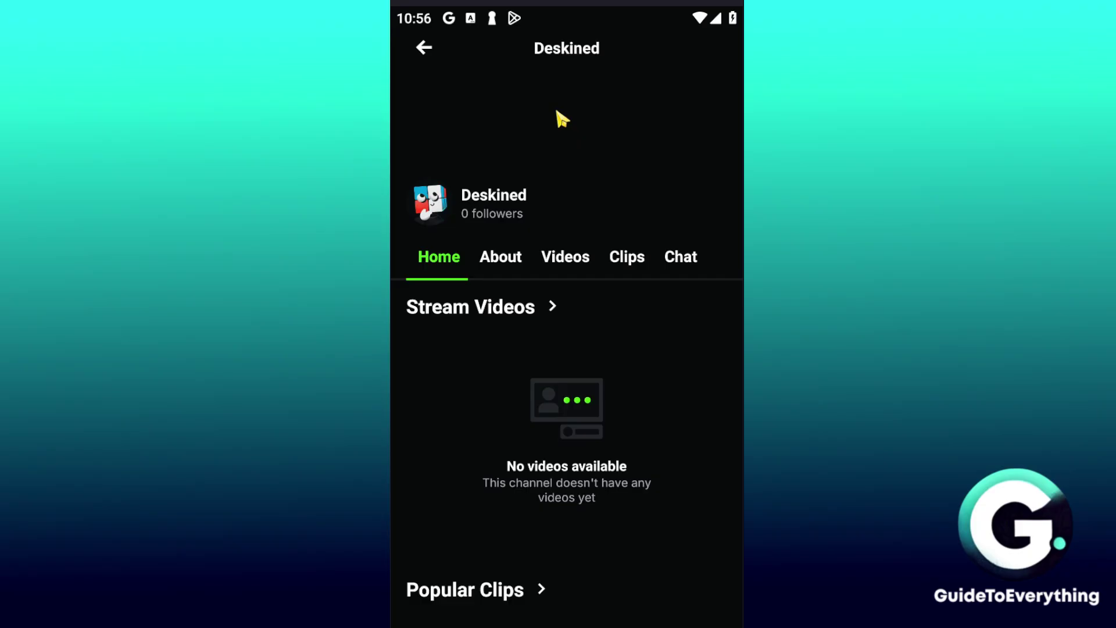
{"action": "scroll", "coordinate": [601, 186], "scroll_direction": "down", "scroll_amount": 5}
{"action": "scroll", "coordinate": [610, 262], "scroll_direction": "down", "scroll_amount": 3}
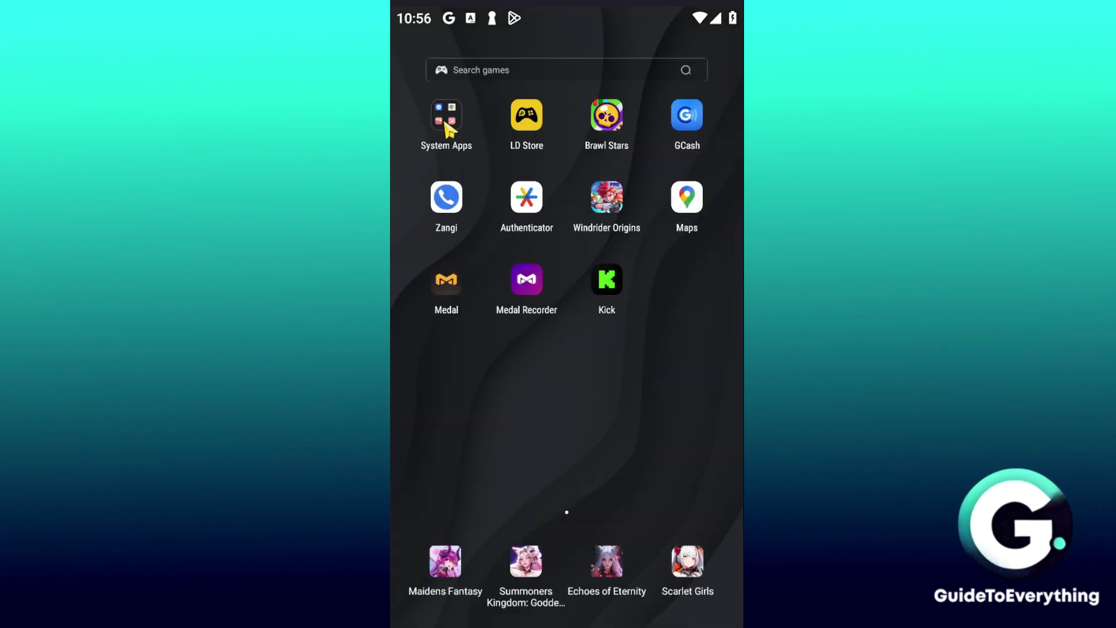
Step: Launch Chrome from the System Apps folder to reach kick.com
{"action": "left_click", "coordinate": [449, 127]}
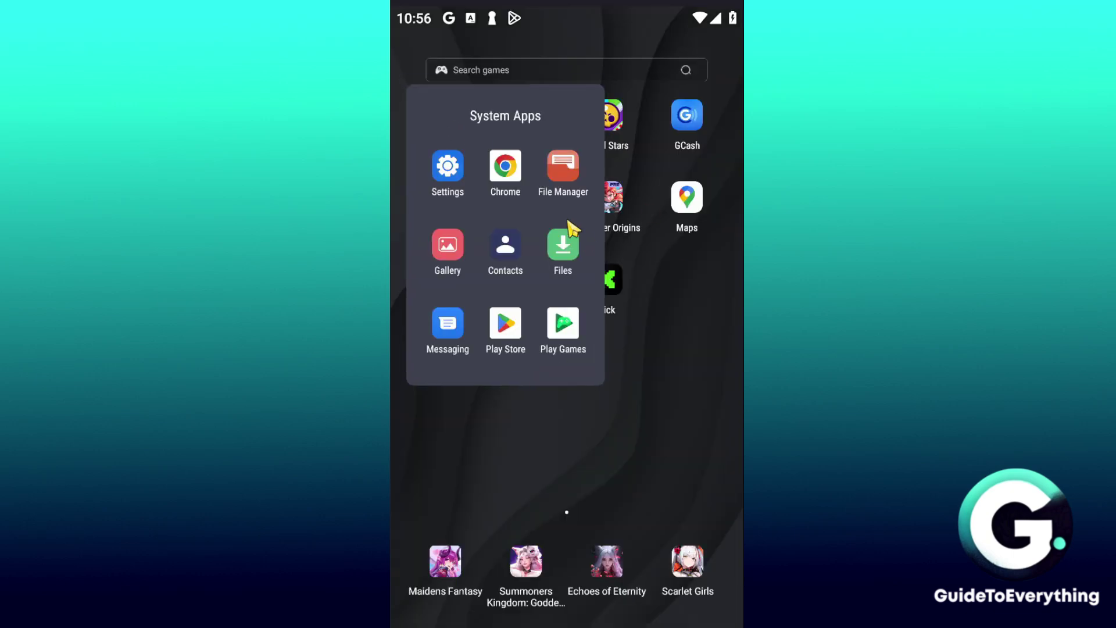
{"action": "left_click", "coordinate": [506, 168]}
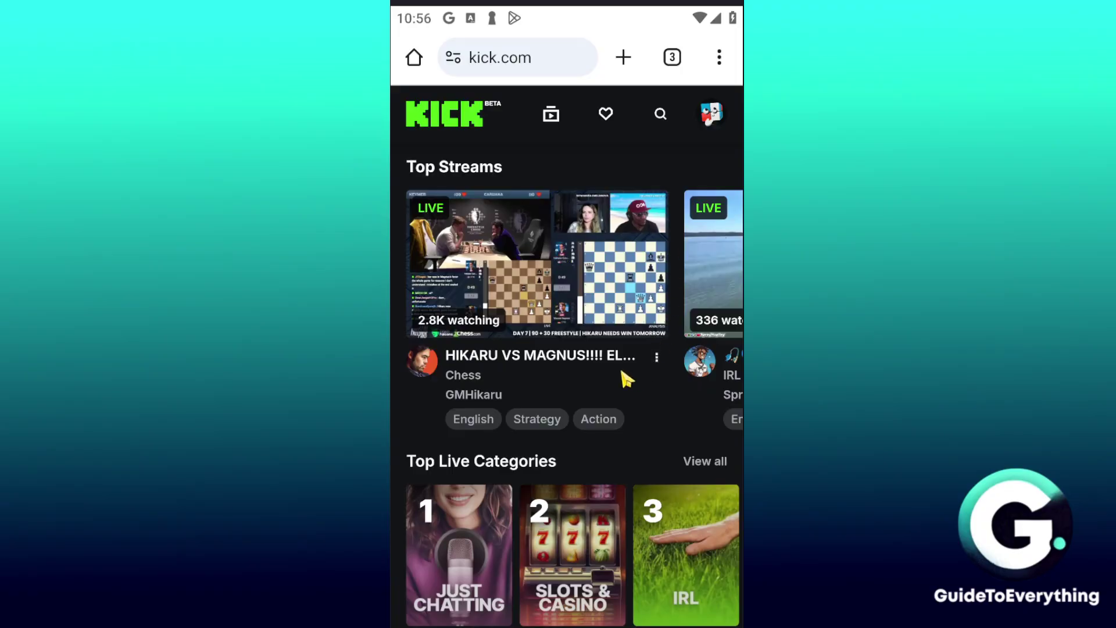
{"action": "mouse_move", "coordinate": [623, 365]}
{"action": "left_mouse_down"}
{"action": "mouse_move", "coordinate": [625, 274]}
{"action": "mouse_move", "coordinate": [636, 393]}
{"action": "left_mouse_up"}
Step: Go to Settings through the avatar account menu on kick.com
{"action": "left_click", "coordinate": [713, 115]}
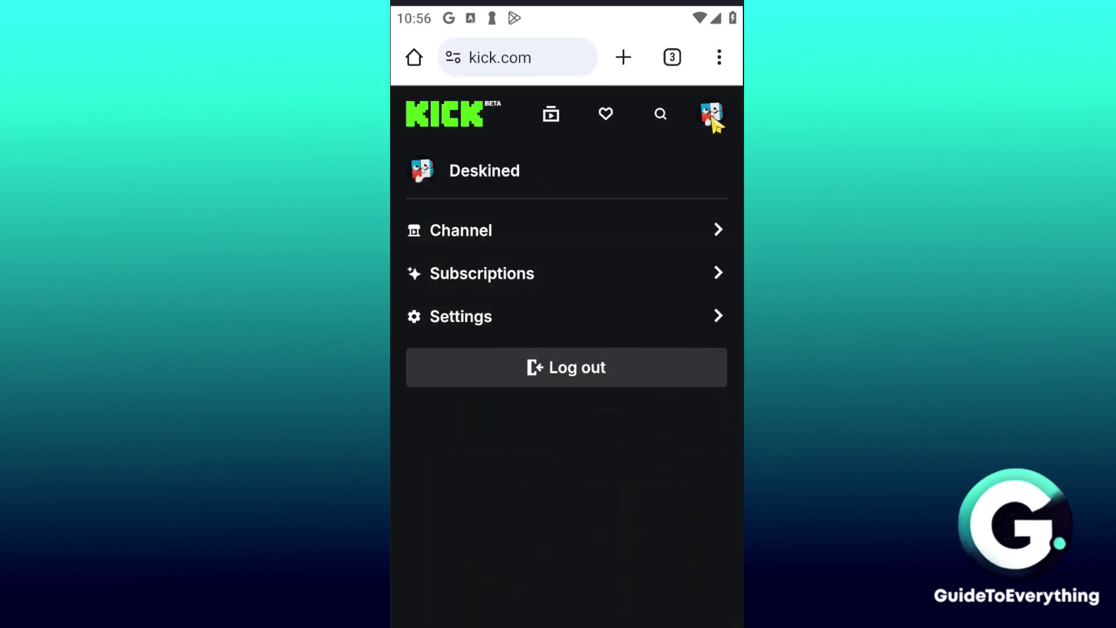
{"action": "left_click", "coordinate": [465, 327]}
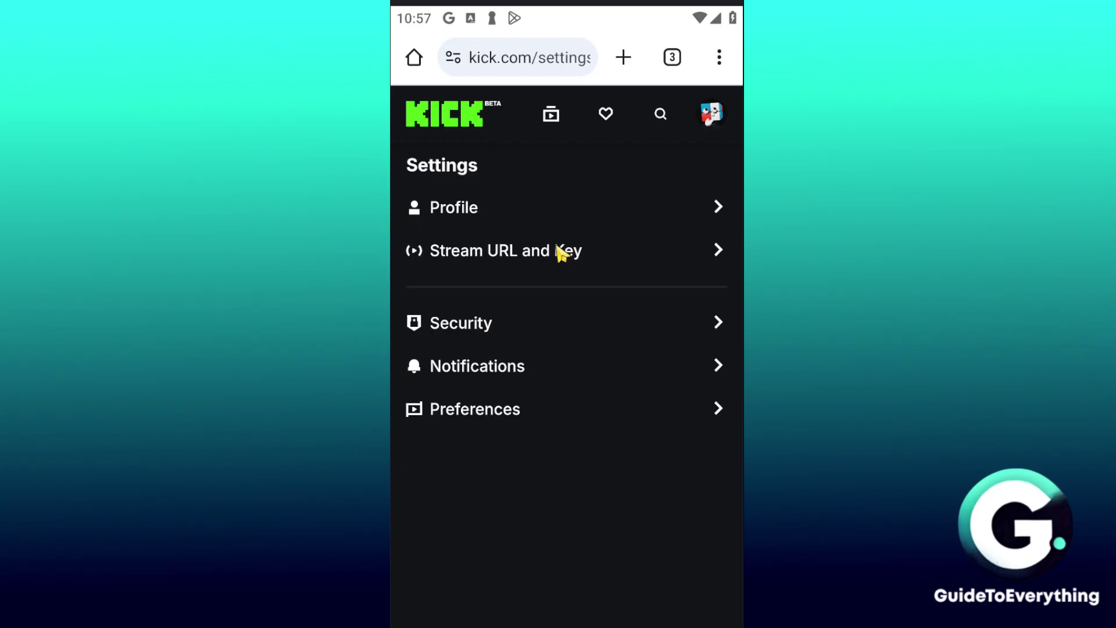
Step: Open the Profile section of the kick.com settings
{"action": "left_click", "coordinate": [492, 207]}
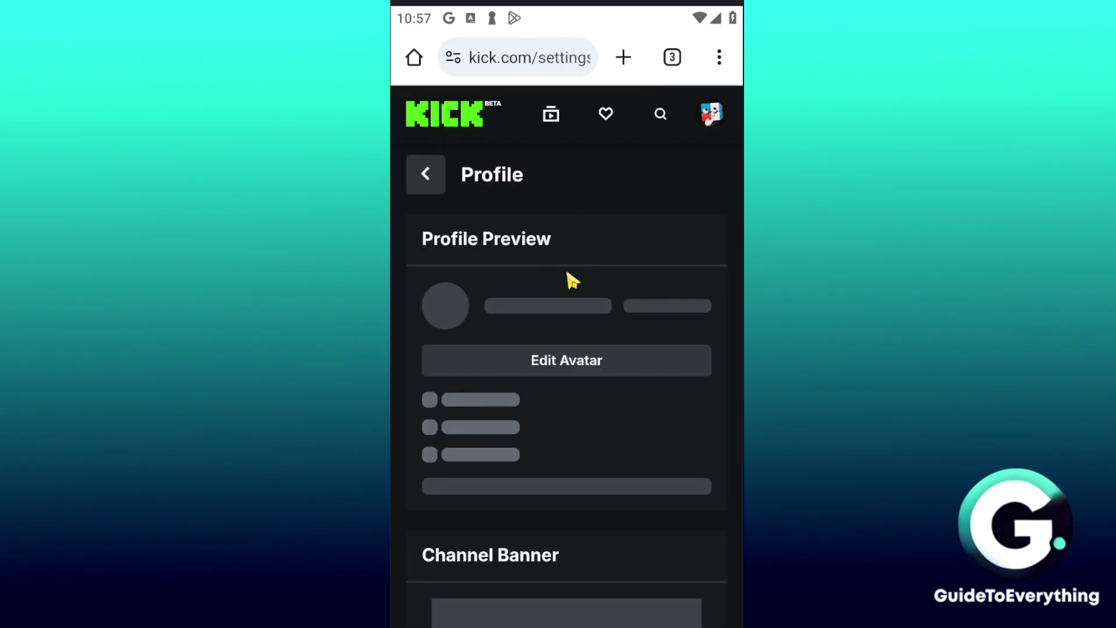
{"action": "left_click_drag", "start_coordinate": [612, 305], "coordinate": [634, 211]}
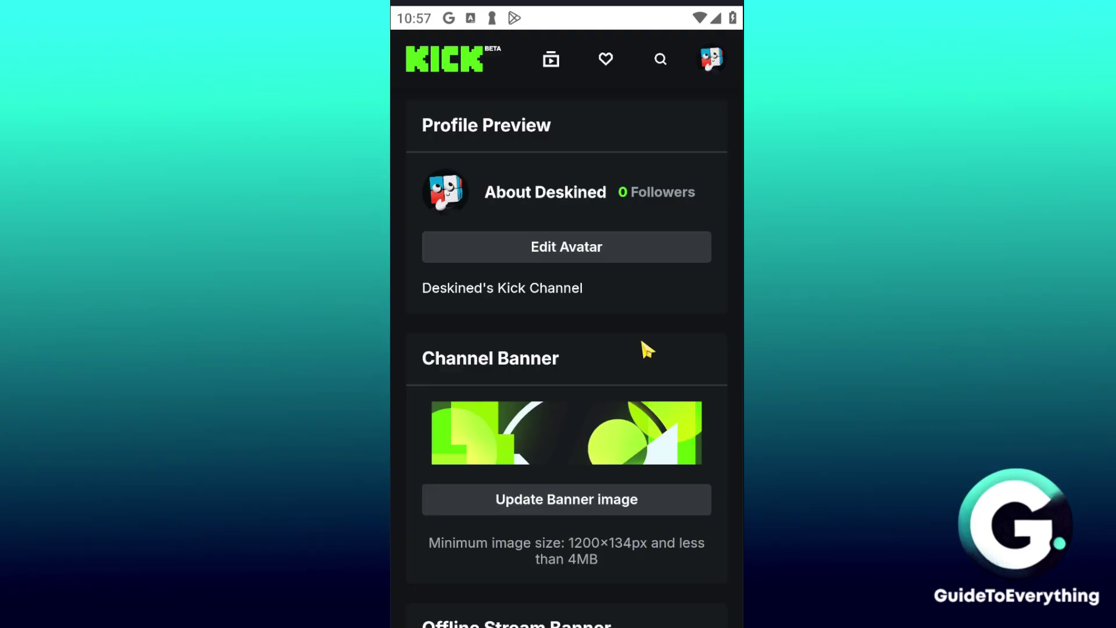
{"action": "left_click_drag", "start_coordinate": [641, 351], "coordinate": [611, 212]}
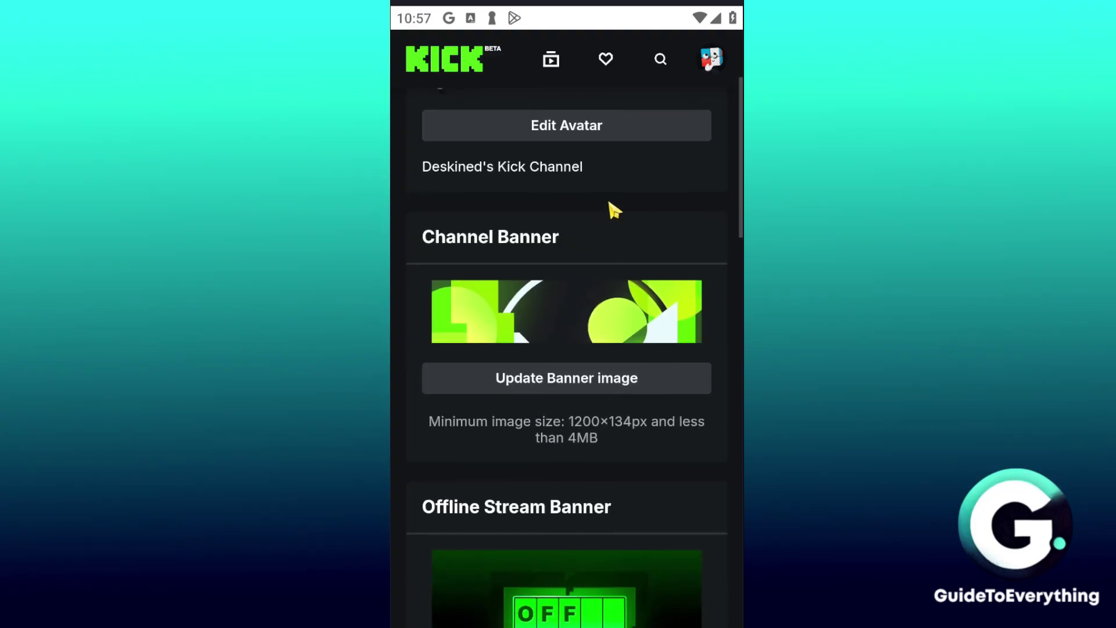
{"action": "mouse_move", "coordinate": [622, 399]}
{"action": "left_mouse_down"}
{"action": "mouse_move", "coordinate": [611, 256]}
{"action": "mouse_move", "coordinate": [621, 421]}
{"action": "left_mouse_up"}
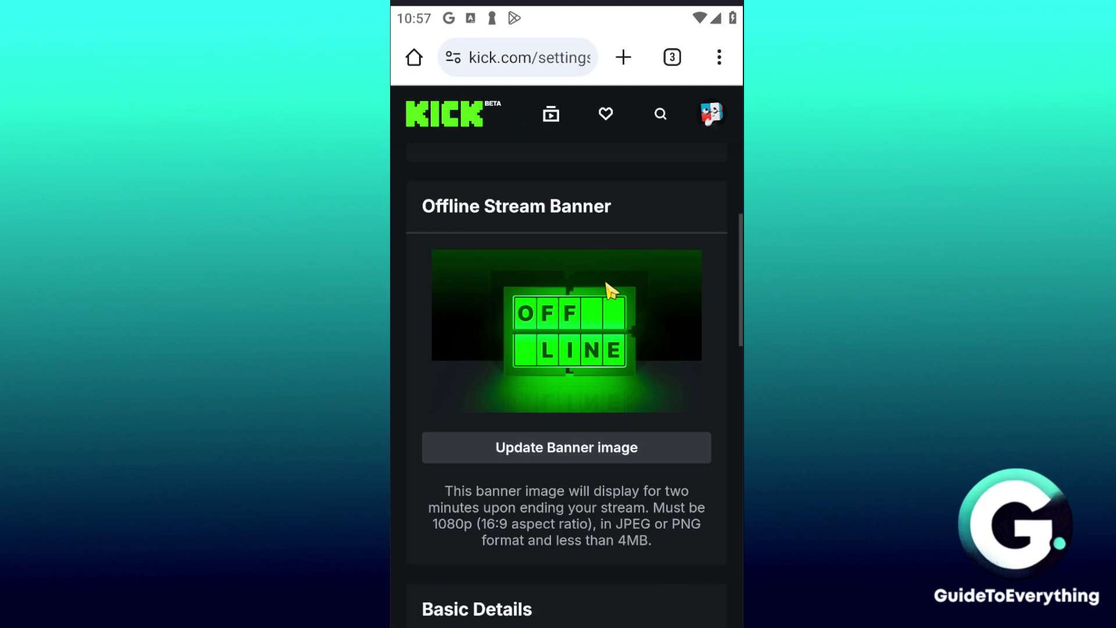
{"action": "left_click_drag", "start_coordinate": [605, 291], "coordinate": [615, 444]}
{"action": "left_click_drag", "start_coordinate": [581, 341], "coordinate": [578, 225]}
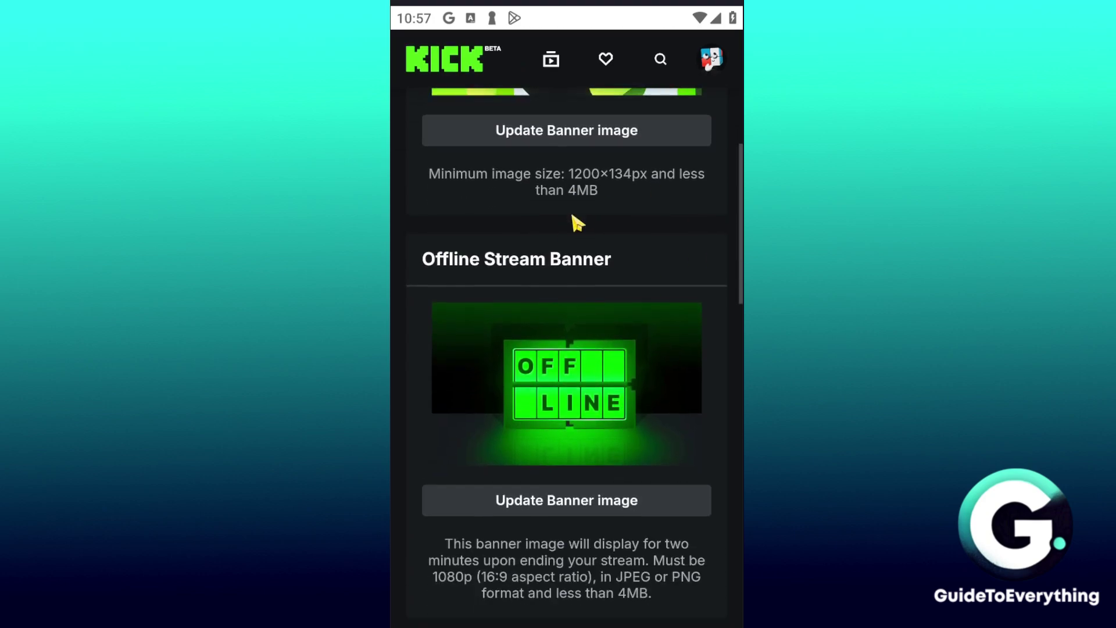
{"action": "mouse_move", "coordinate": [668, 331]}
{"action": "left_mouse_down"}
{"action": "mouse_move", "coordinate": [605, 294]}
{"action": "mouse_move", "coordinate": [558, 224]}
{"action": "left_mouse_up"}
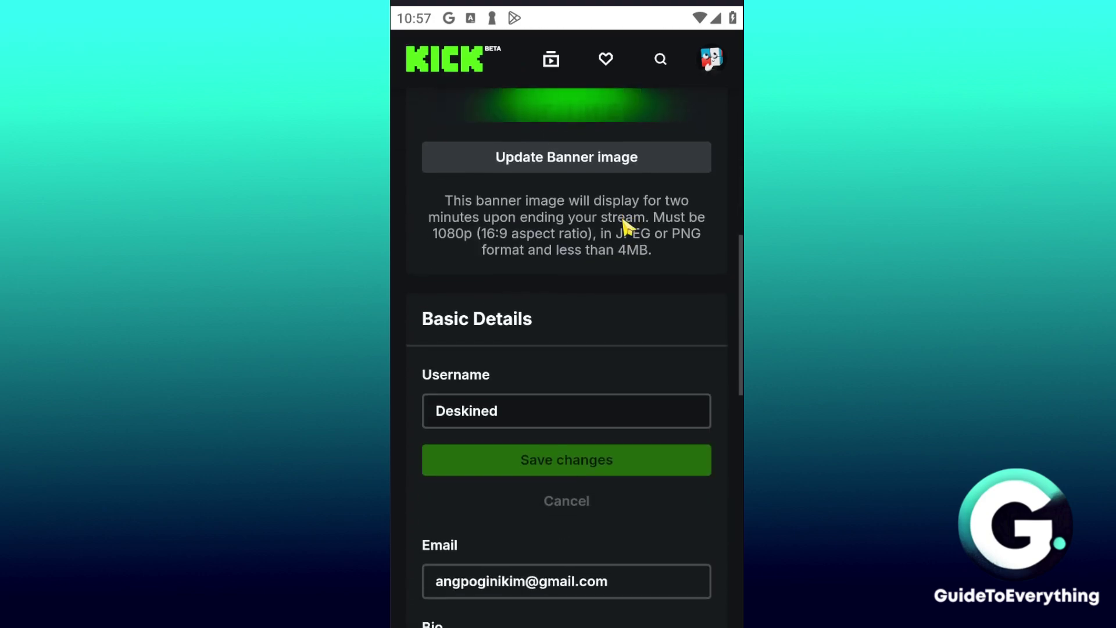
{"action": "mouse_move", "coordinate": [521, 395]}
{"action": "left_mouse_down"}
{"action": "mouse_move", "coordinate": [559, 253]}
{"action": "mouse_move", "coordinate": [575, 394]}
{"action": "mouse_move", "coordinate": [563, 471]}
{"action": "left_mouse_up"}
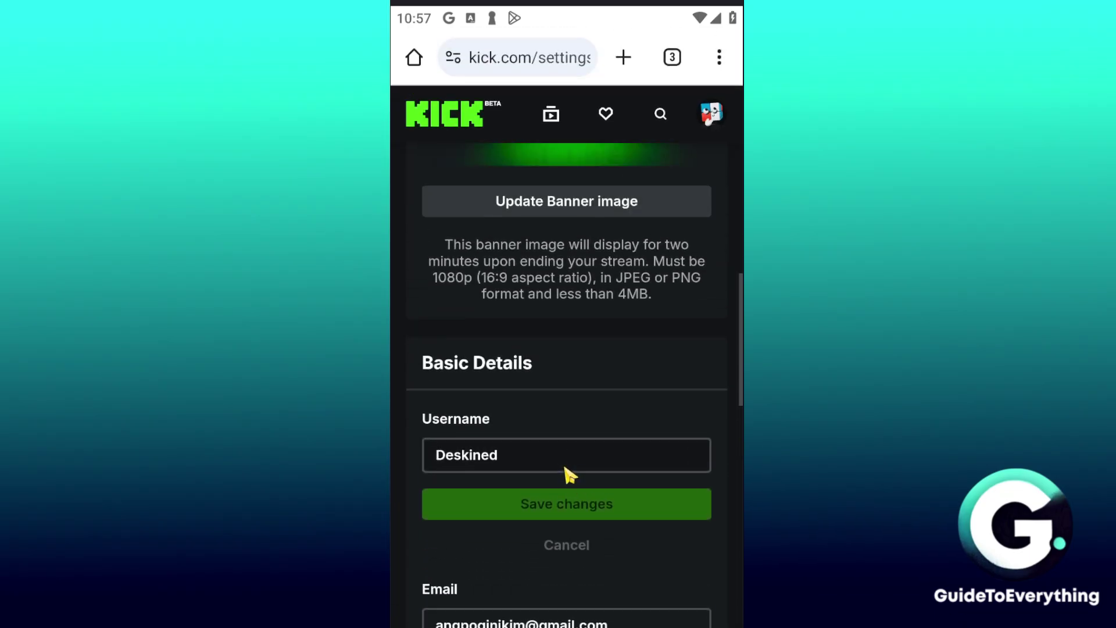
Step: Delete characters from the Username field until only 'De' remains
{"action": "left_click", "coordinate": [564, 466]}
{"action": "key", "text": "BackSpace"}
{"action": "key", "text": "BackSpace"}
{"action": "key", "text": "BackSpace"}
{"action": "key", "text": "BackSpace"}
{"action": "key", "text": "BackSpace"}
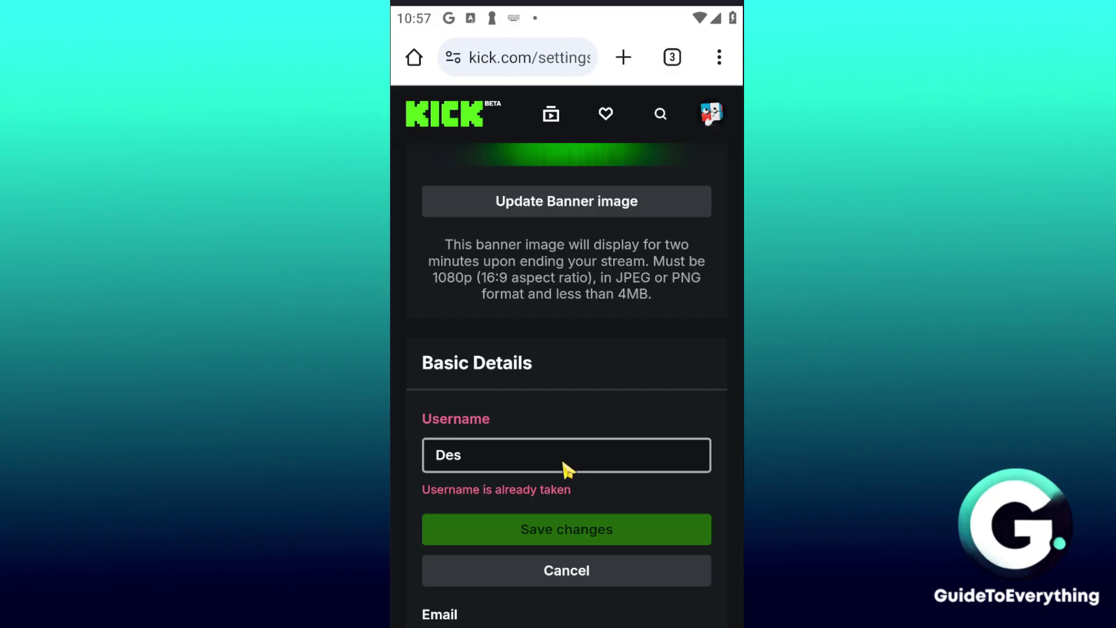
{"action": "key", "text": "BackSpace"}
{"action": "scroll", "coordinate": [592, 463], "scroll_direction": "up", "scroll_amount": 2}
{"action": "scroll", "coordinate": [592, 463], "scroll_direction": "down", "scroll_amount": 3}
{"action": "scroll", "coordinate": [592, 463], "scroll_direction": "up", "scroll_amount": 1}
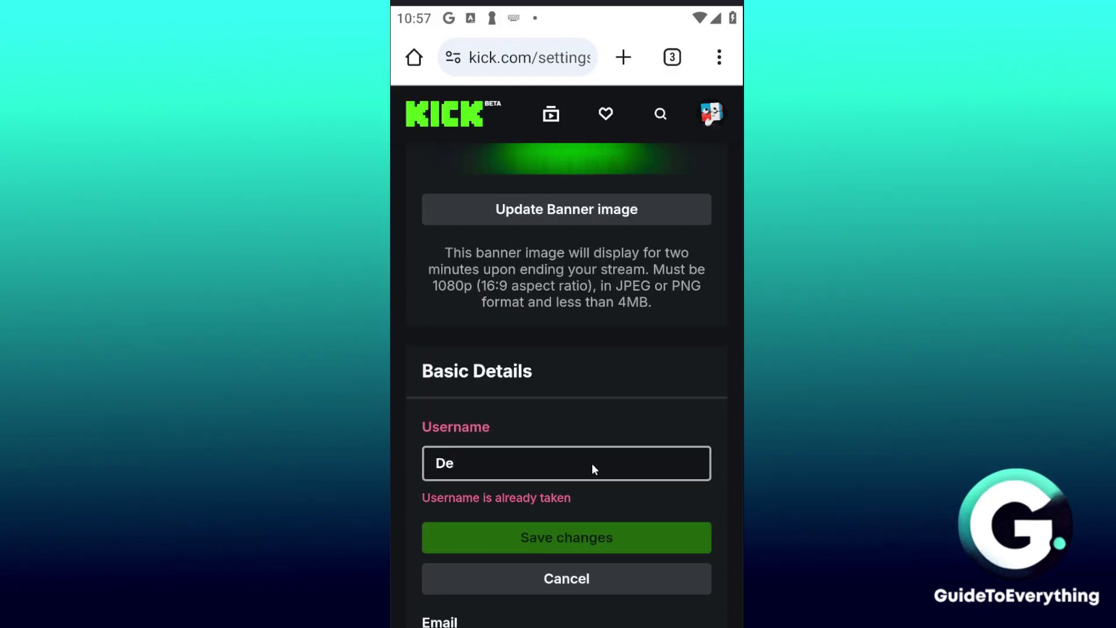
{"action": "scroll", "coordinate": [593, 459], "scroll_direction": "up", "scroll_amount": 3}
{"action": "scroll", "coordinate": [594, 459], "scroll_direction": "up", "scroll_amount": 5}
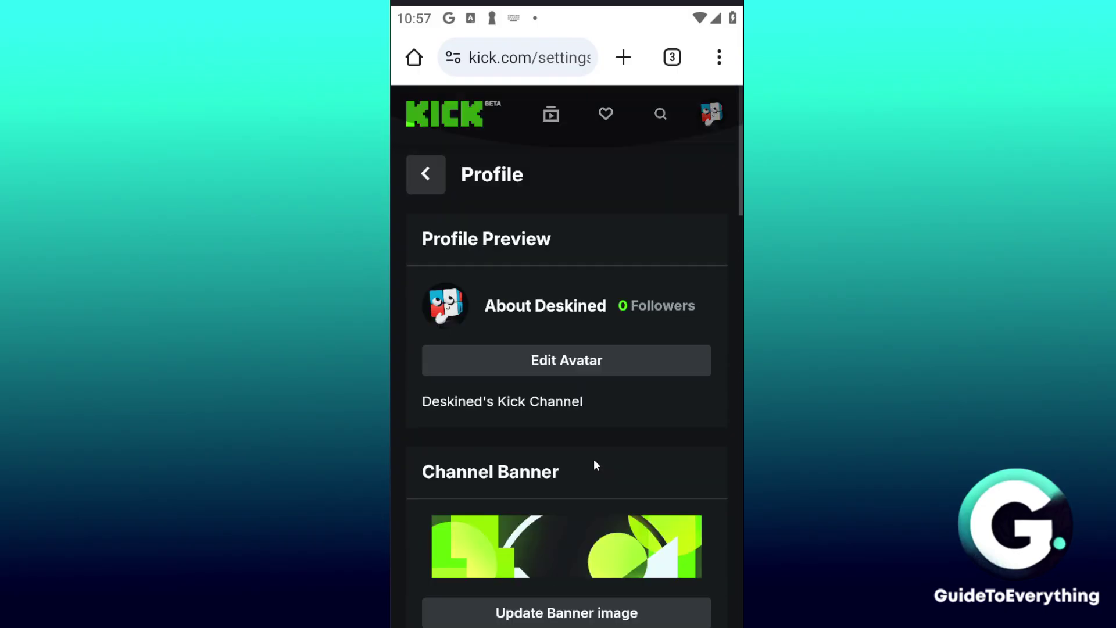
{"action": "scroll", "coordinate": [593, 459], "scroll_direction": "down", "scroll_amount": 5}
{"action": "scroll", "coordinate": [593, 459], "scroll_direction": "down", "scroll_amount": 2}
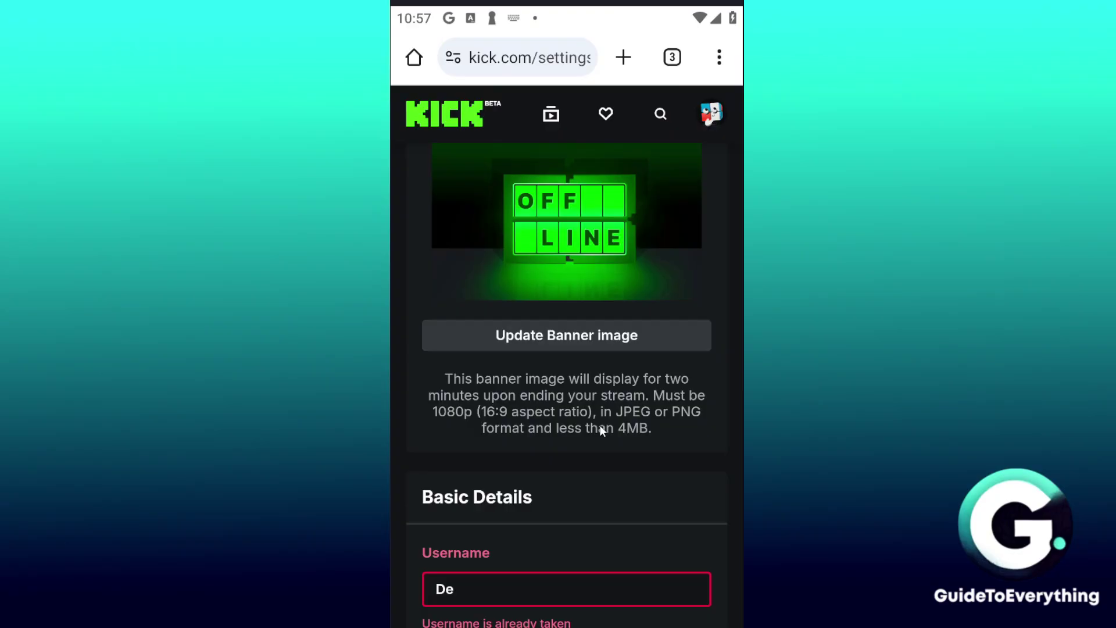
{"action": "scroll", "coordinate": [599, 431], "scroll_direction": "down", "scroll_amount": 2}
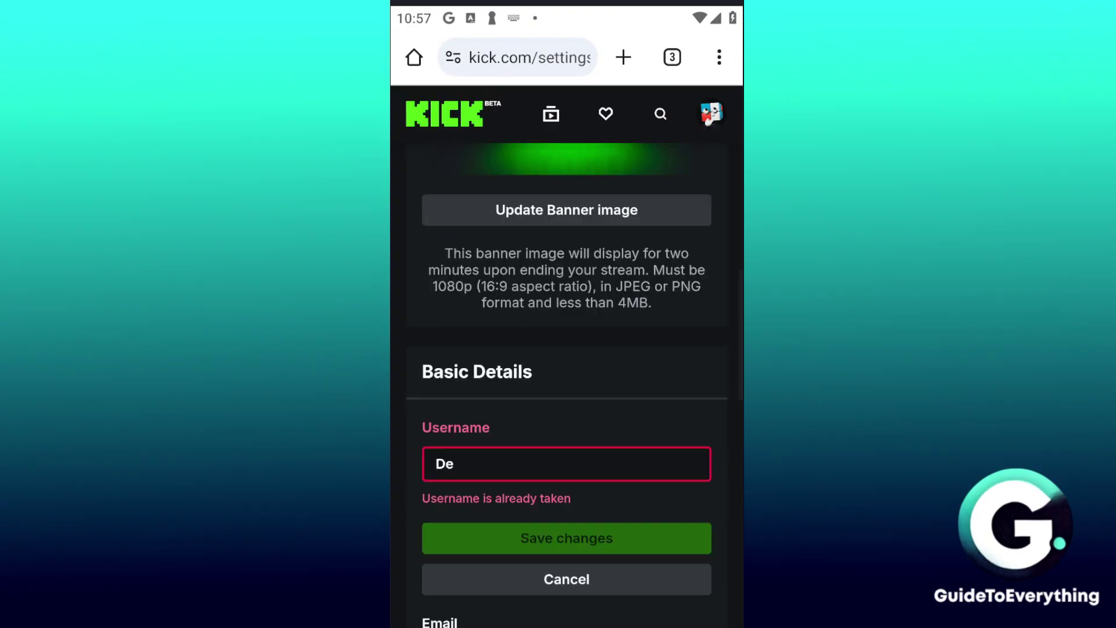